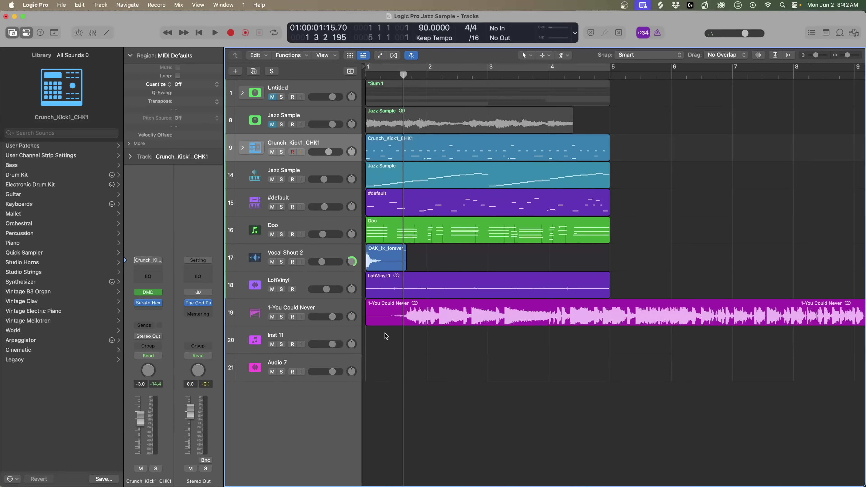
- Select the 1-You Could Never track header in the jazz sample project
click(306, 306)
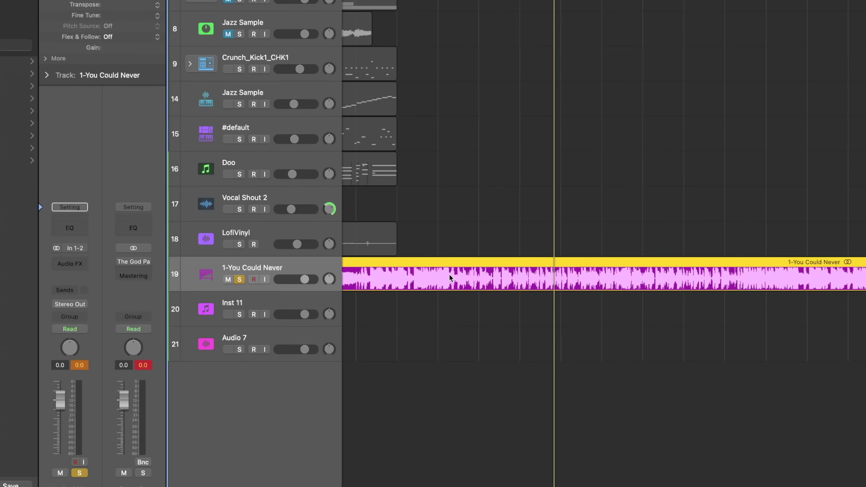
- Split the 1-You Could Never region into Vocals, Drums, Bass, Piano and Other stems, excluding Guitar
right_click(510, 277)
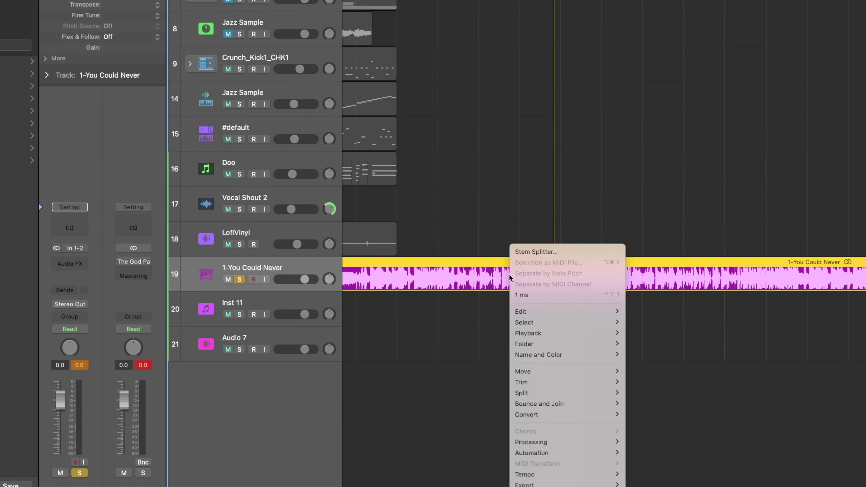
click(535, 252)
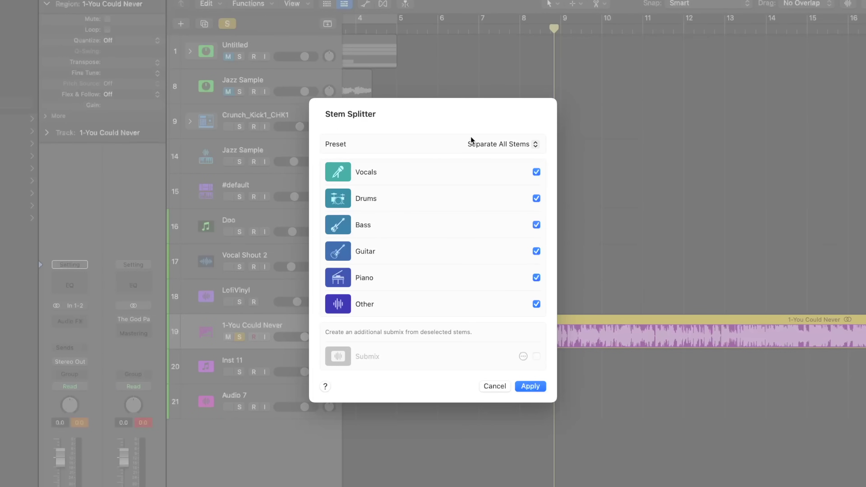
click(478, 146)
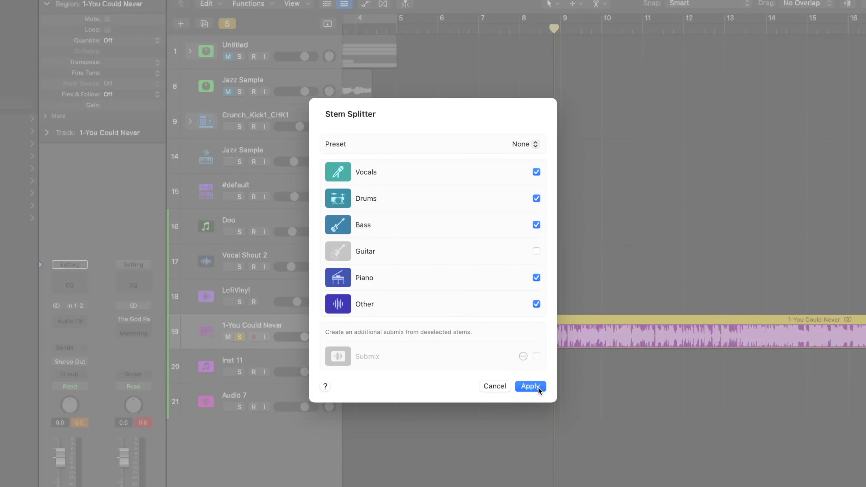
click(529, 386)
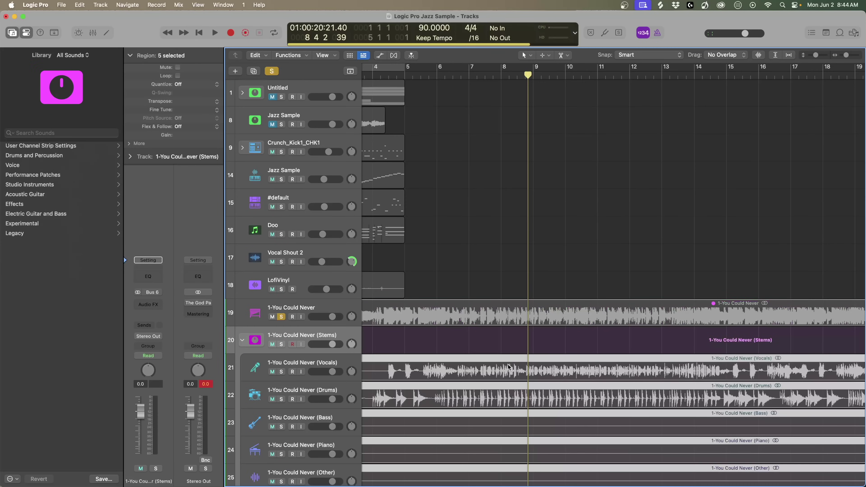
- Unsolo the original song on track 19, start playback, and solo the Piano stem
scroll(508, 358, down, 5)
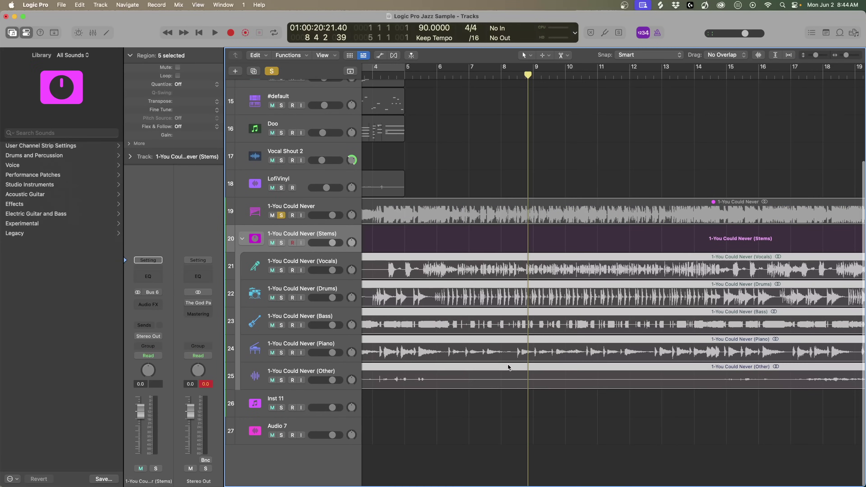
click(281, 215)
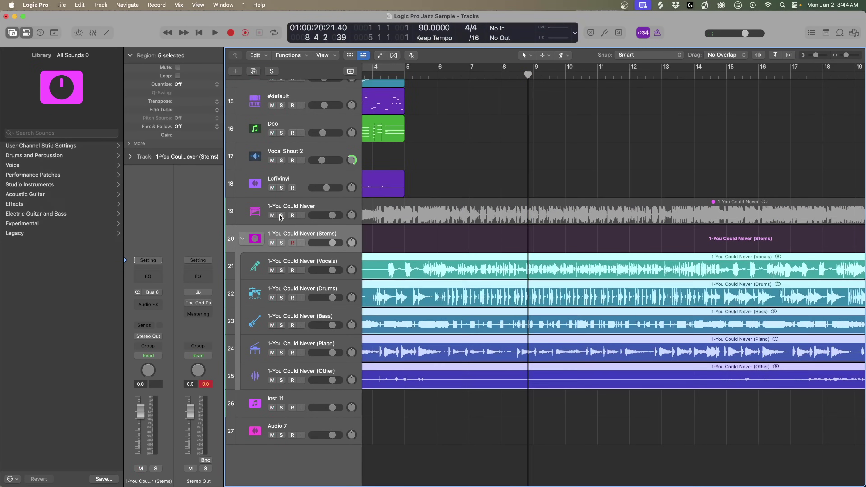
scroll(486, 301, left, 5)
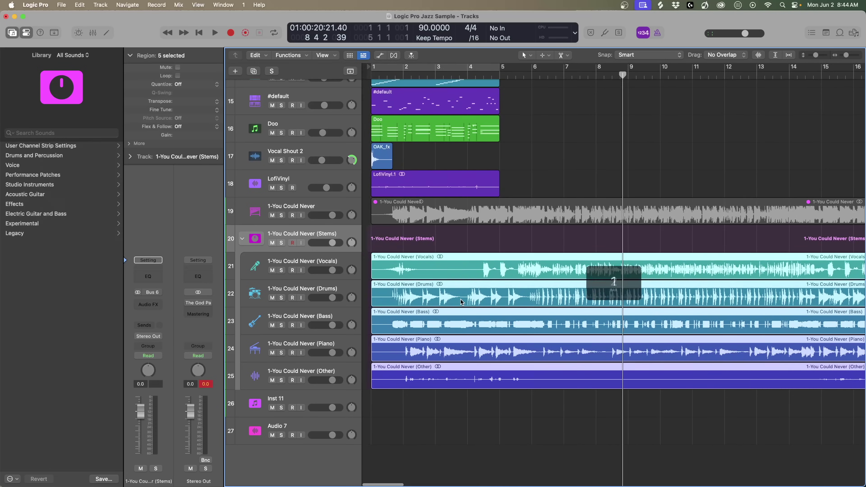
scroll(504, 206, right, 2)
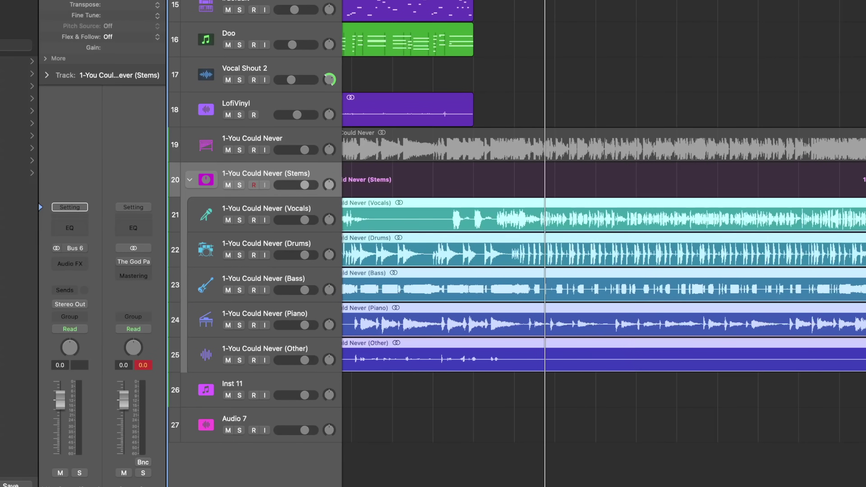
key(space)
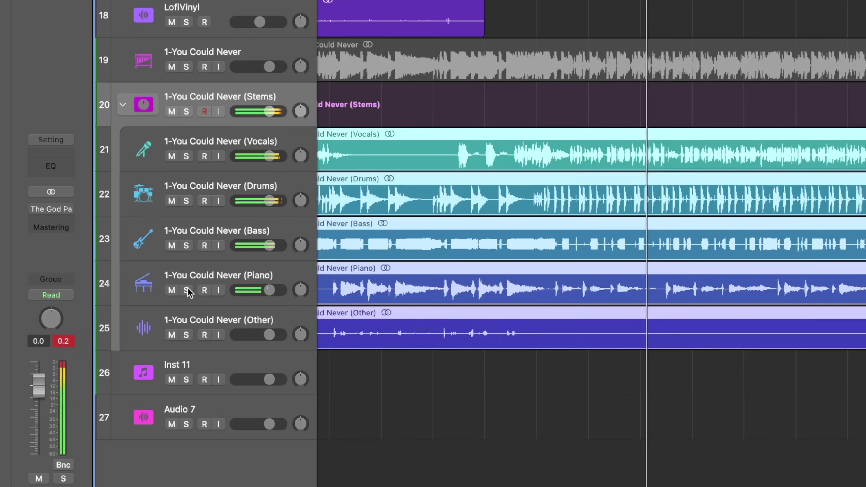
click(240, 326)
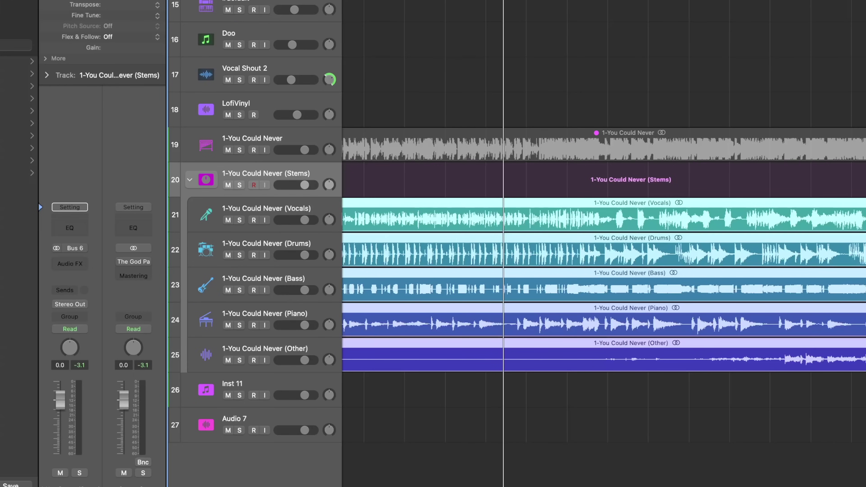
- Play and solo the Drums, Bass and Vocals stems in turn, unsoloing each after listening
key(space)
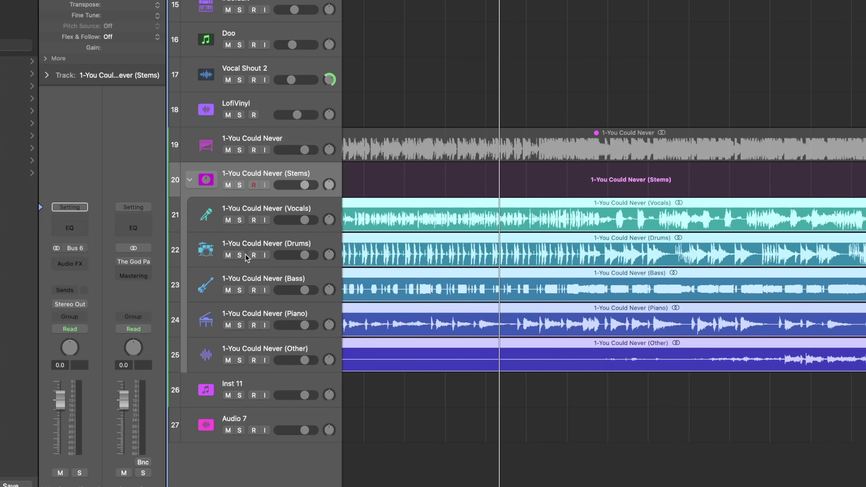
click(239, 255)
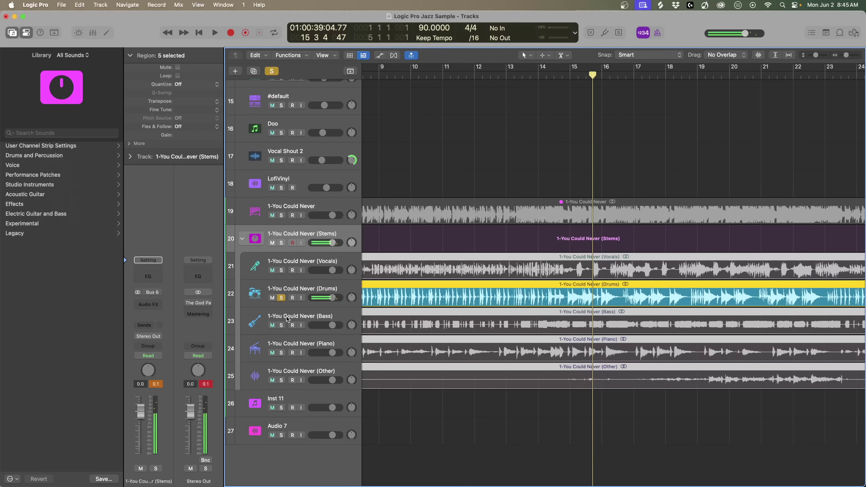
click(281, 326)
click(281, 298)
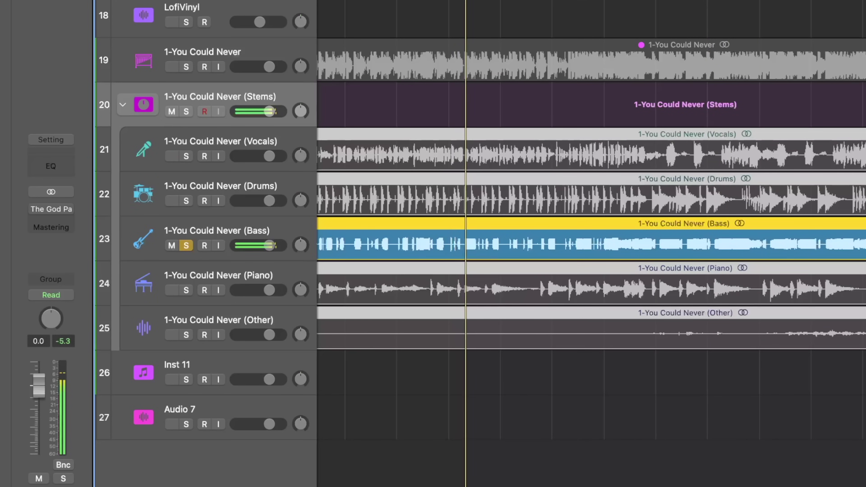
click(185, 246)
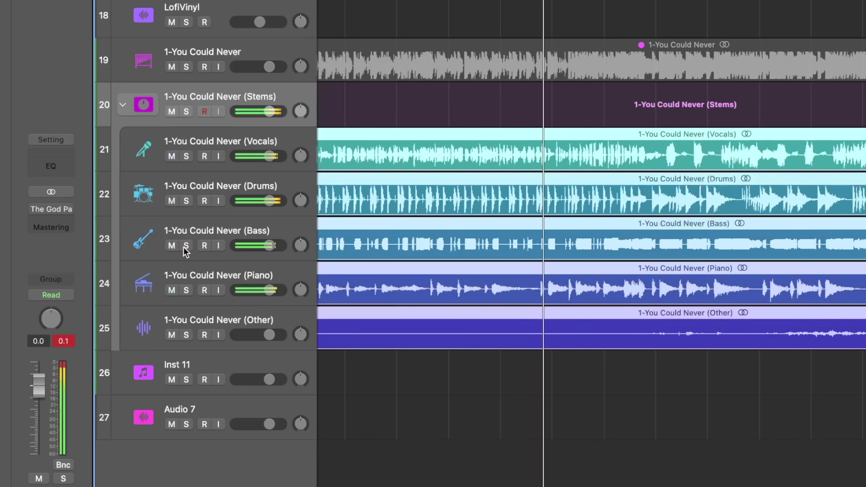
click(186, 157)
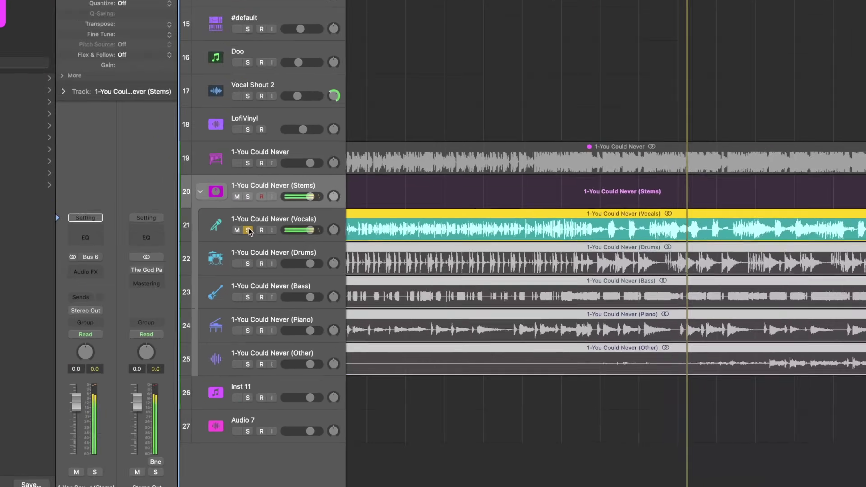
scroll(628, 140, right, 5)
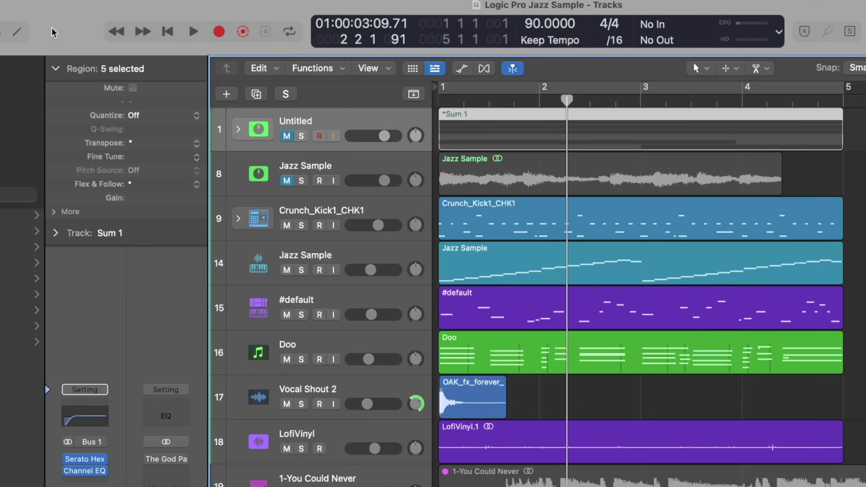
right_click(83, 24)
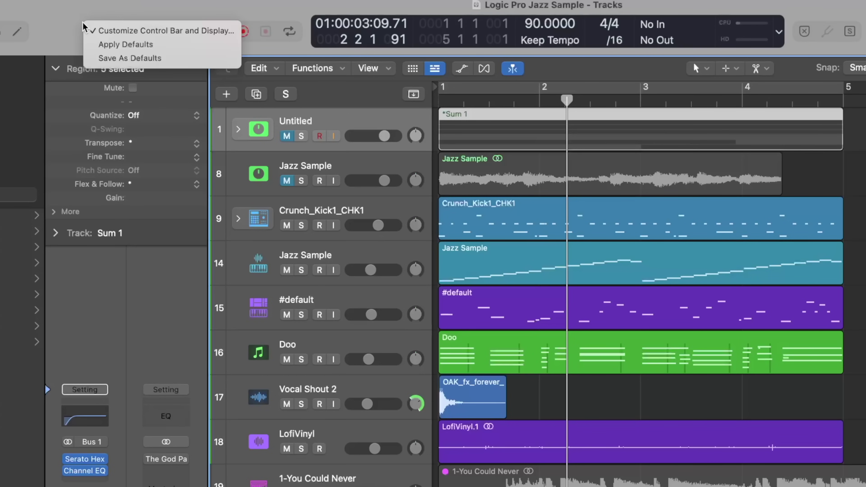
click(173, 30)
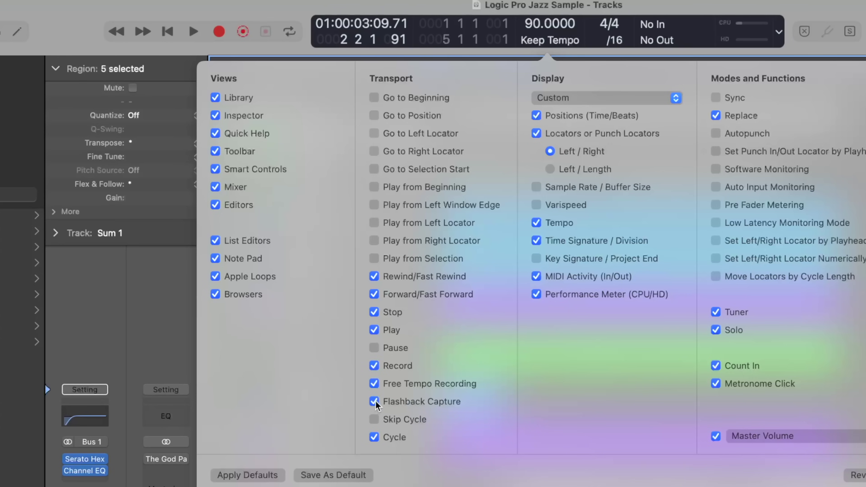
click(375, 403)
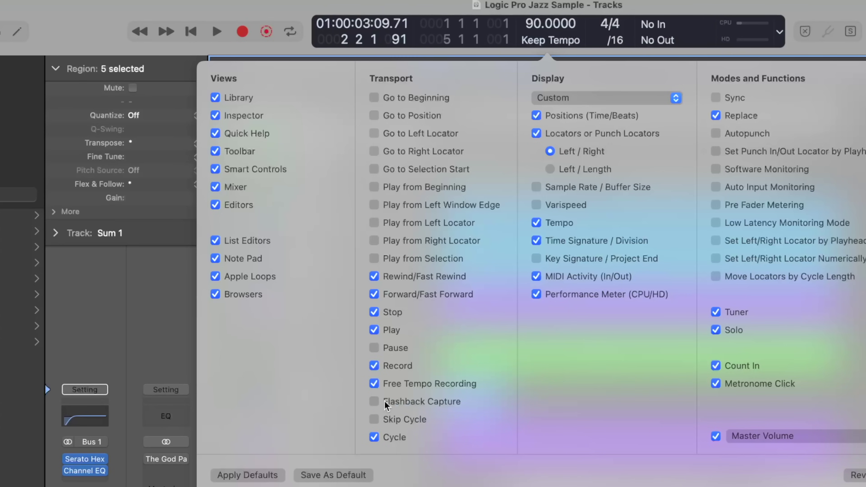
click(375, 403)
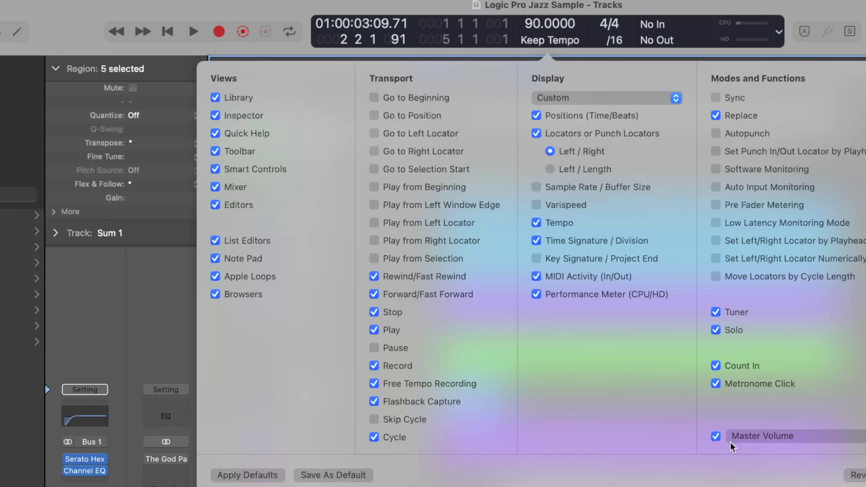
click(105, 30)
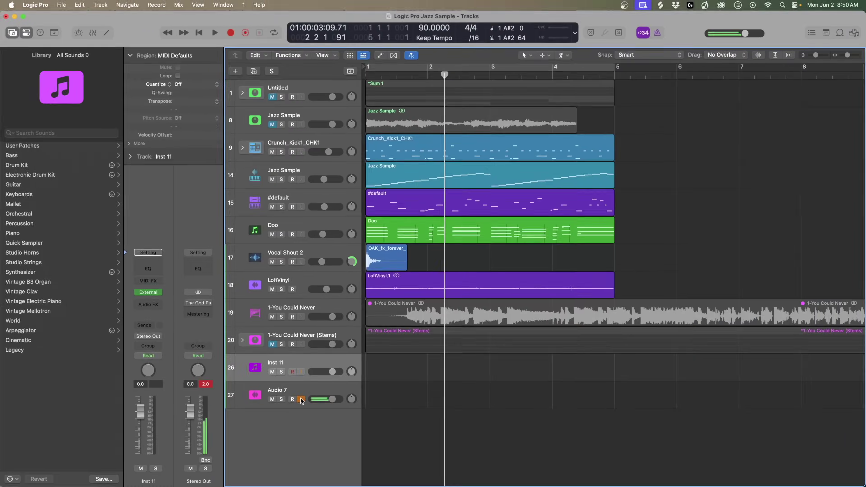
- Enable input monitoring on Audio 7, stop playback, and Flashback Capture the performance with Shift-R
click(304, 443)
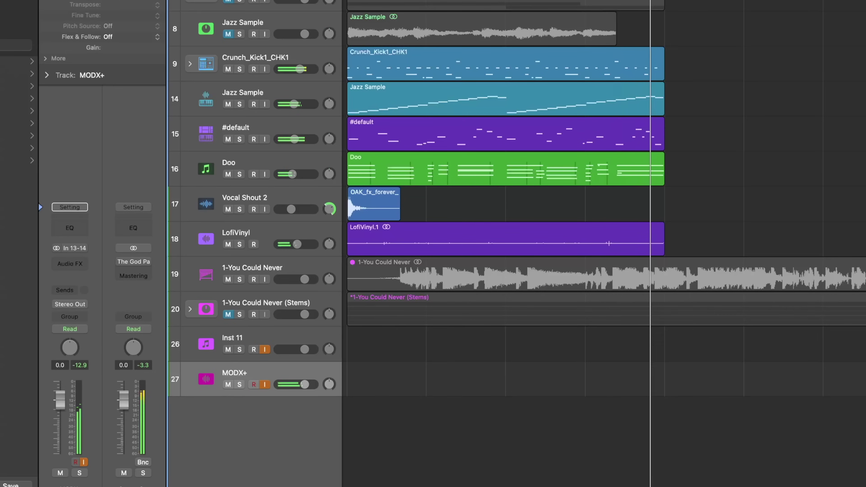
key(space)
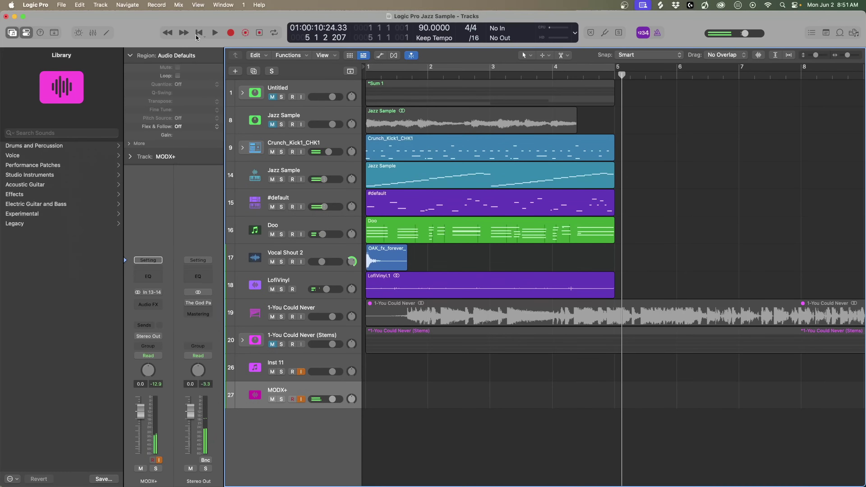
key(shift+r)
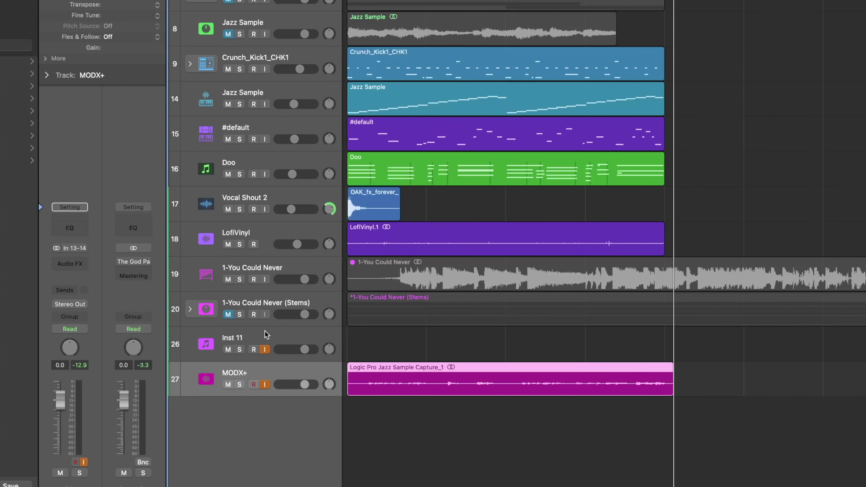
- Play the Capture_1 take with MODX+ input monitoring off and its volume raised 1.5 dB
key(space)
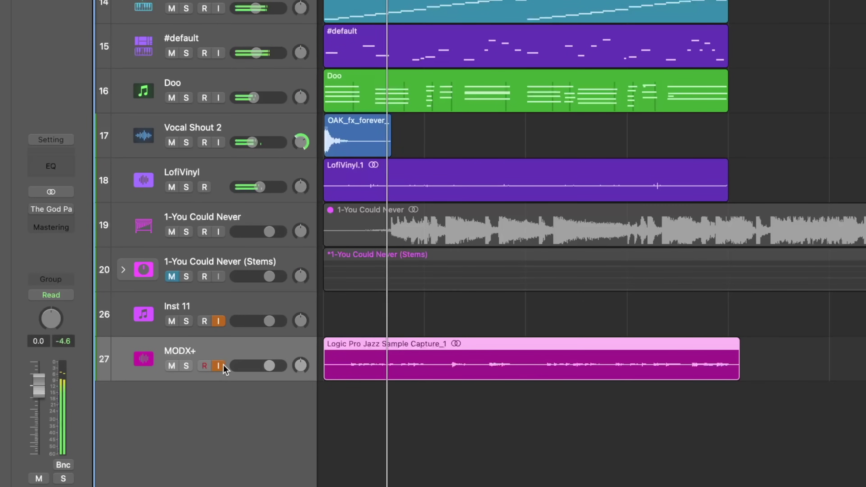
click(218, 366)
drag(270, 366, 281, 368)
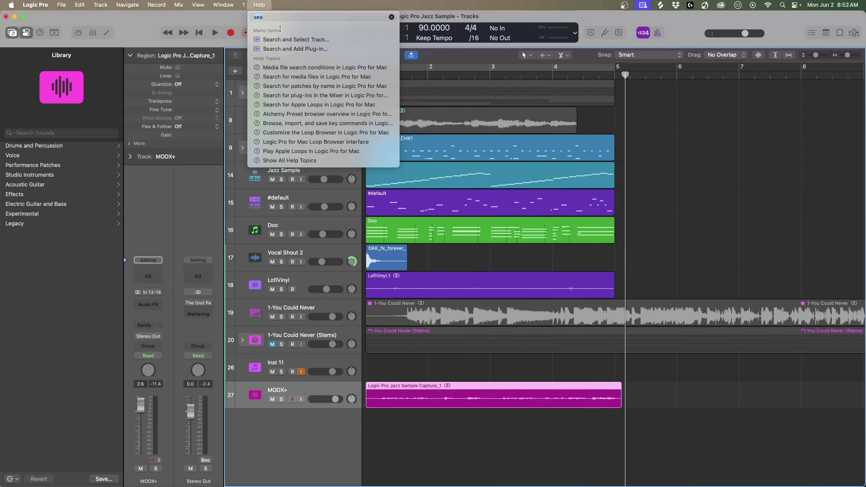
- Search tracks for 'sam' with Search and Select Track, then clear the search
click(310, 40)
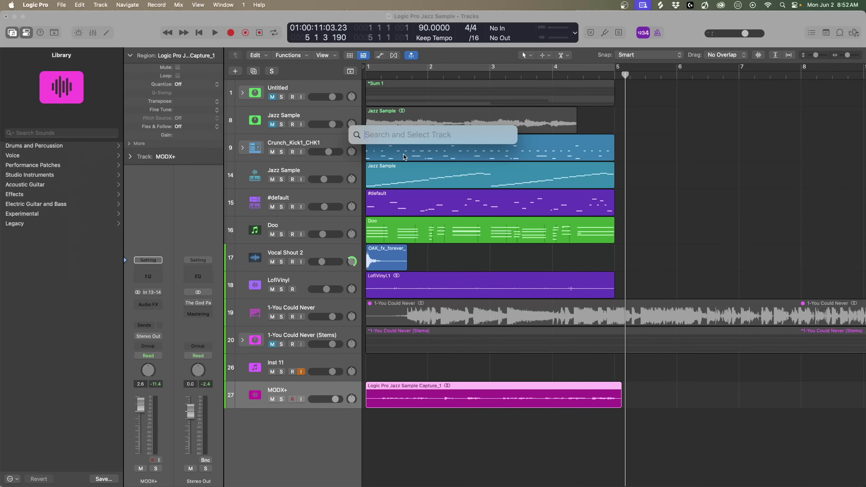
text(sam)
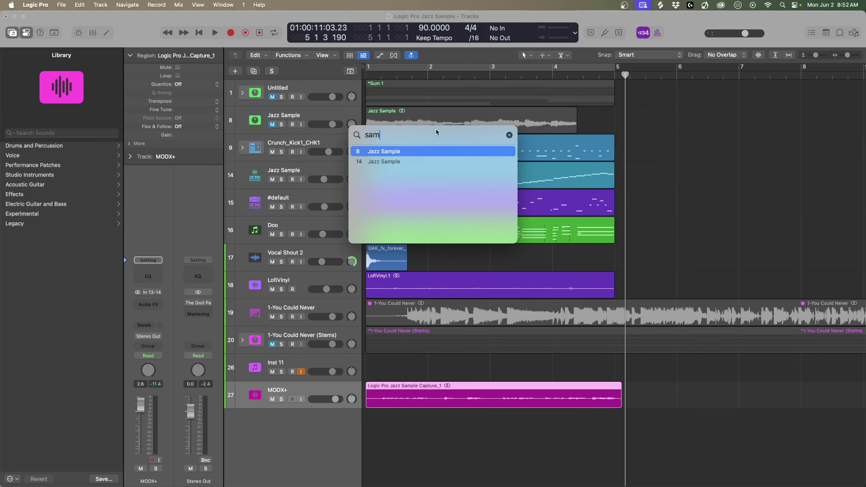
click(510, 135)
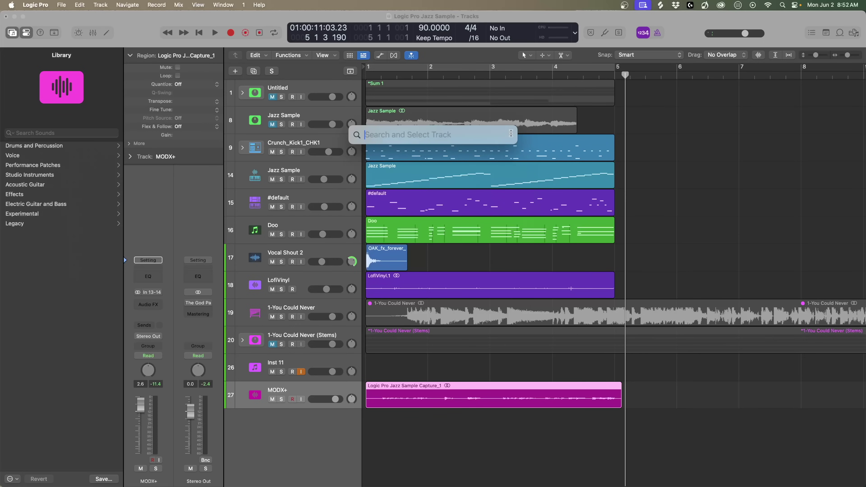
- Close the track search and cut bars 2.2–2.4 of Capture_1 into their own region
click(632, 170)
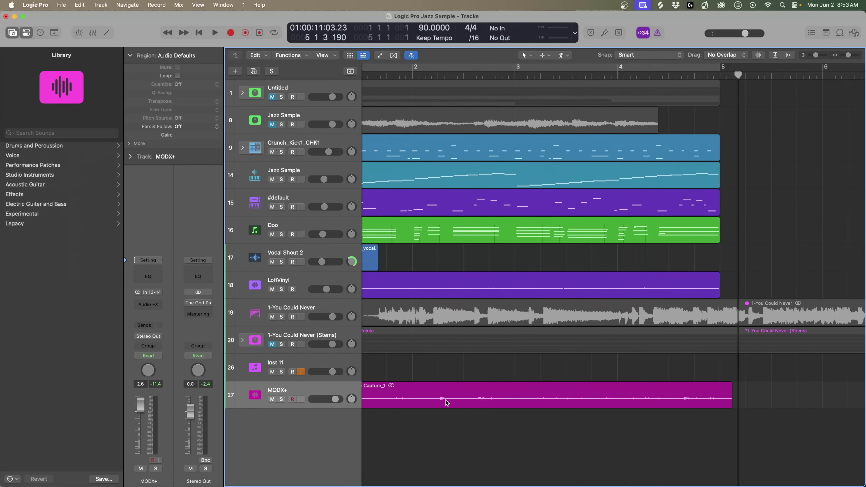
drag(440, 397, 515, 406)
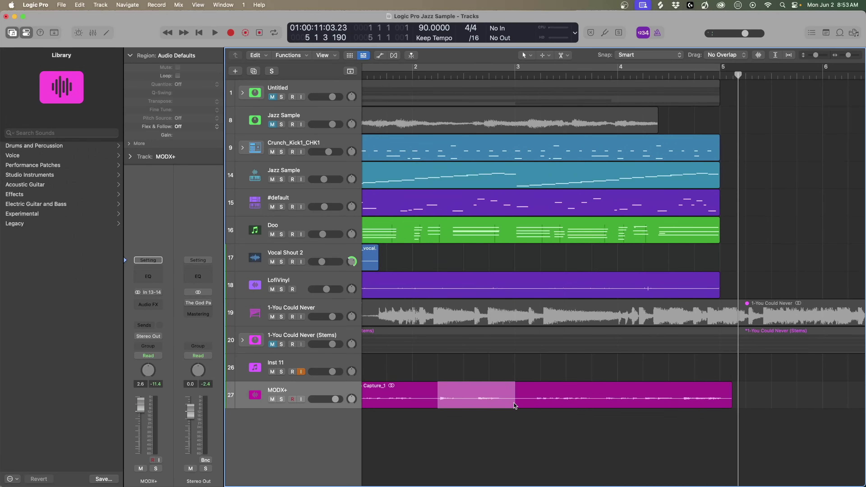
click(513, 403)
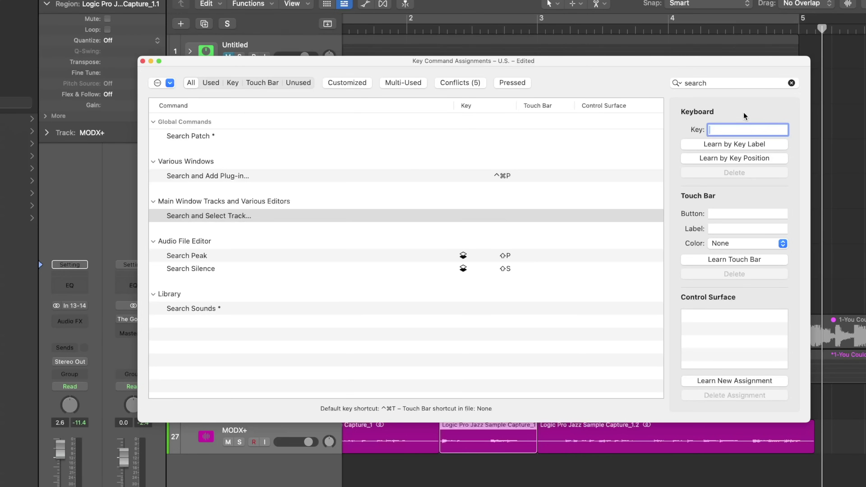
- Filter key commands to 'search and se', select Search and Select Track, and enable Learn by Key Label
double_click(709, 83)
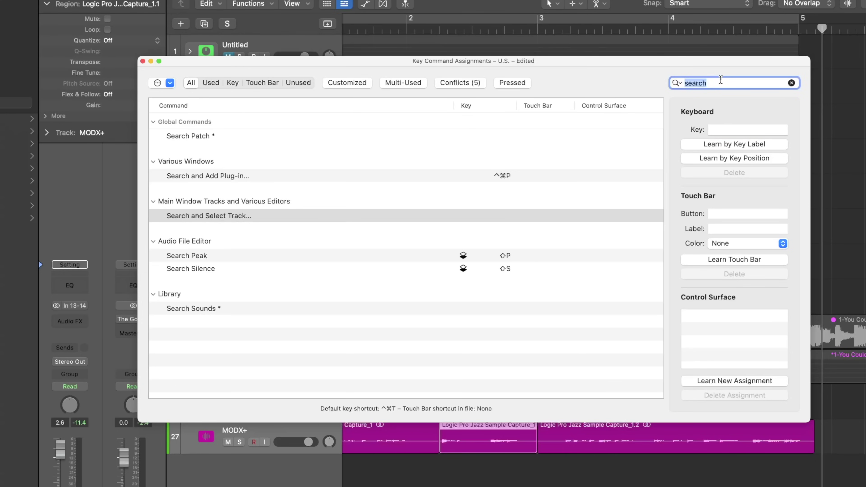
text(search and se)
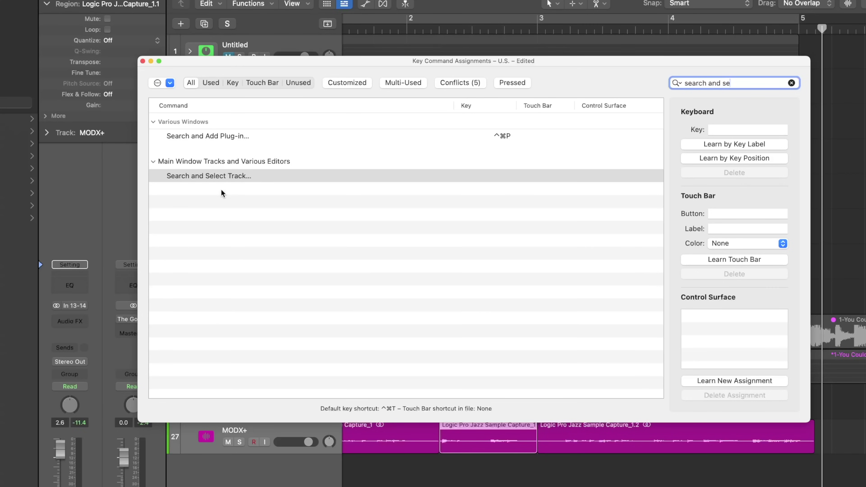
click(216, 176)
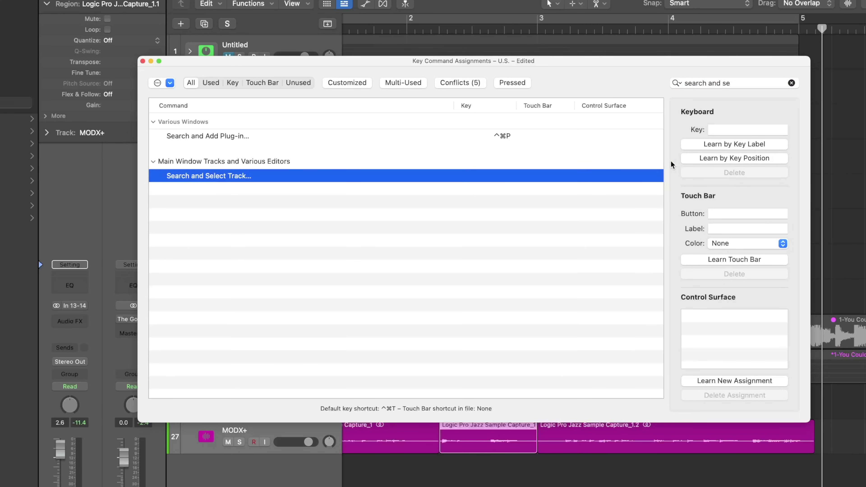
click(743, 130)
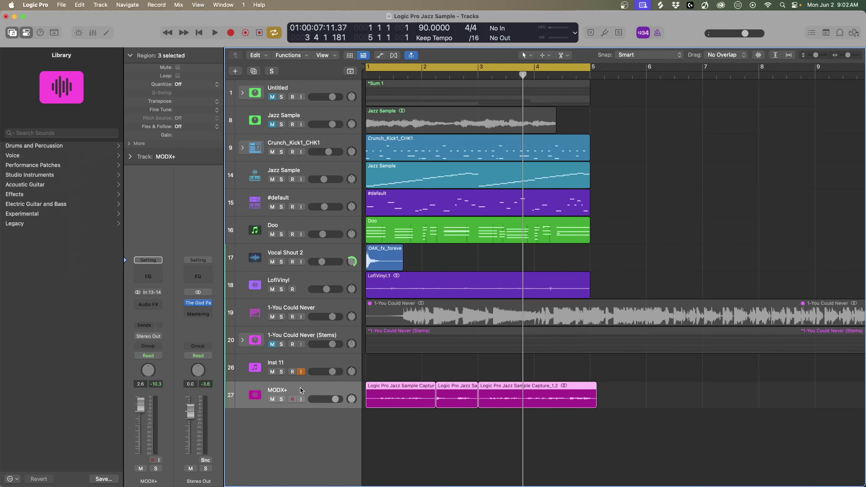
- Insert the Comeback Kid delay on MODX+ via plug-in search, then play with MODX+ soloed
key(super+shift+p)
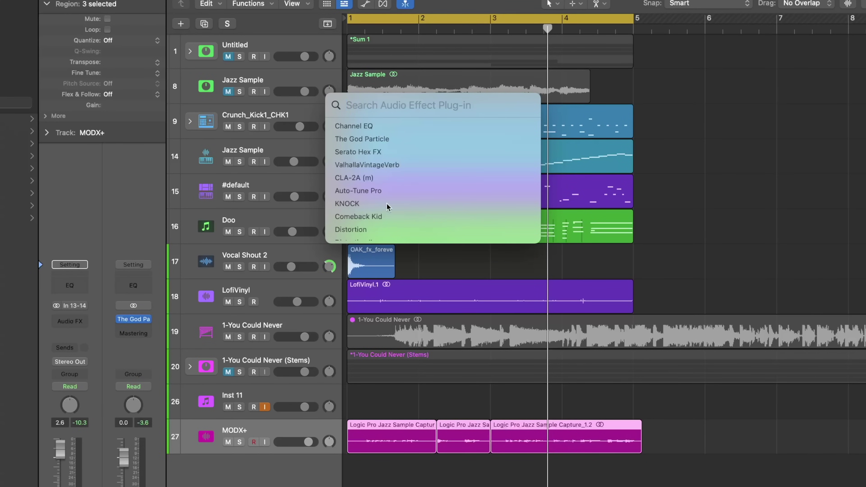
click(365, 217)
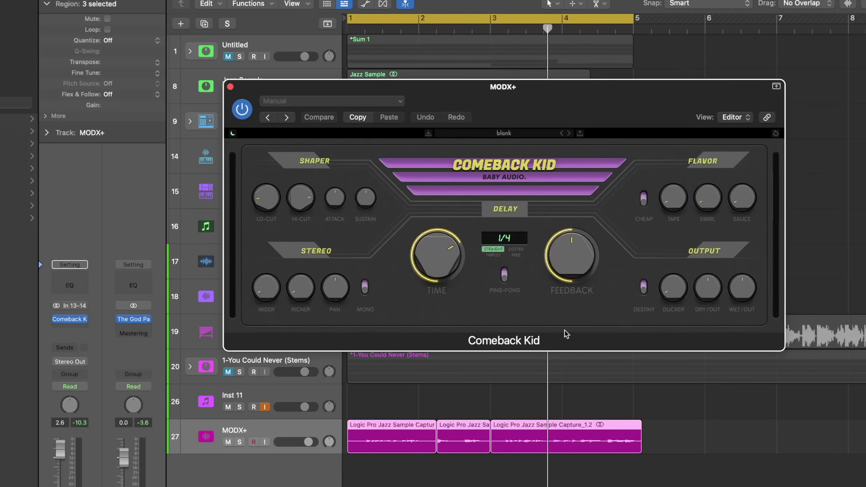
key(space)
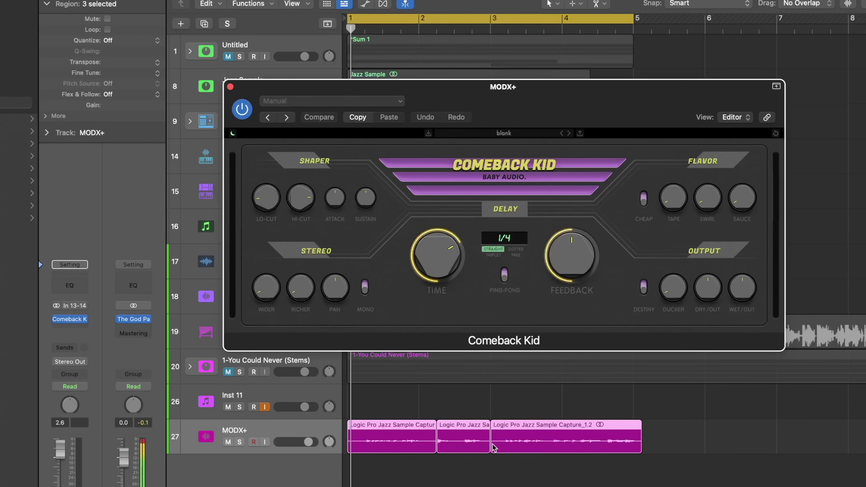
key(s)
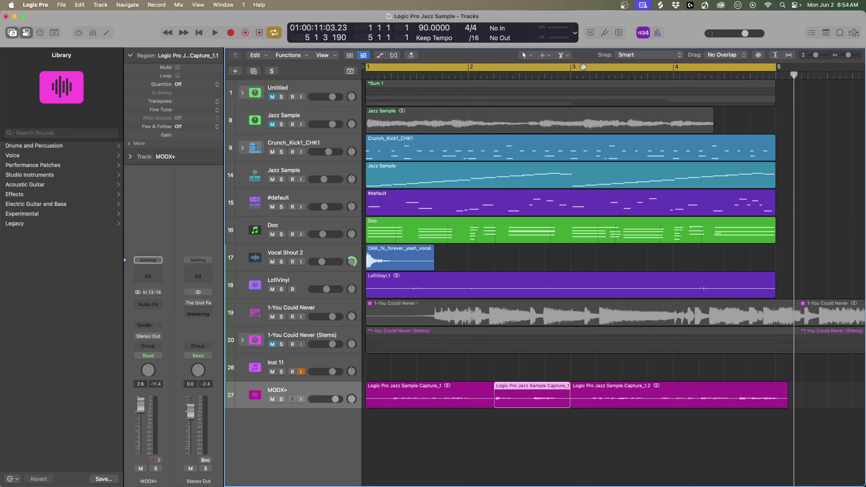
- Switch the Mixer to Long Faders and play the project briefly to watch the level meters
key(x)
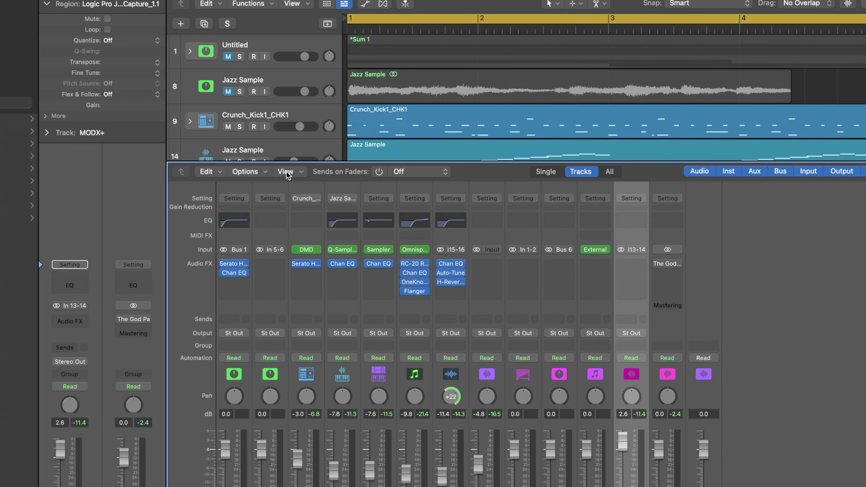
click(287, 172)
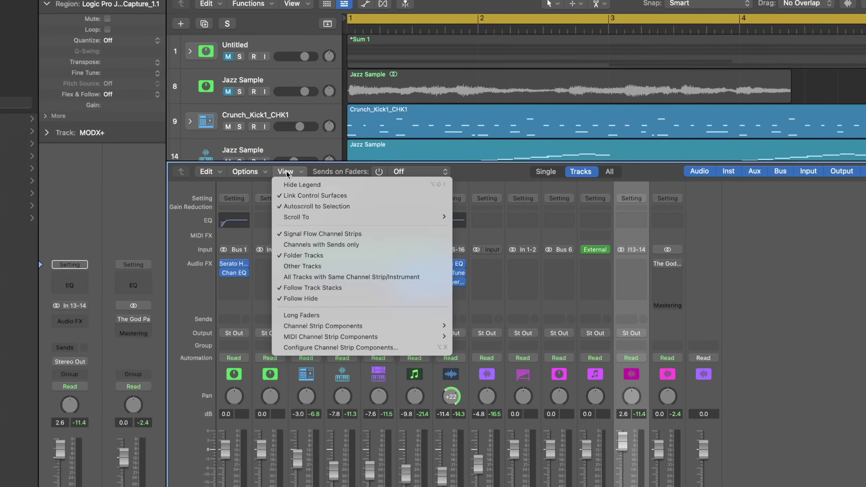
click(322, 316)
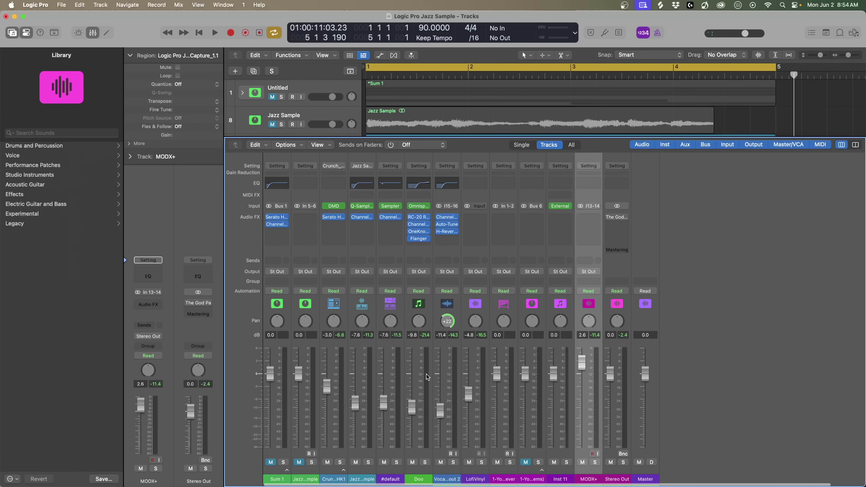
key(space)
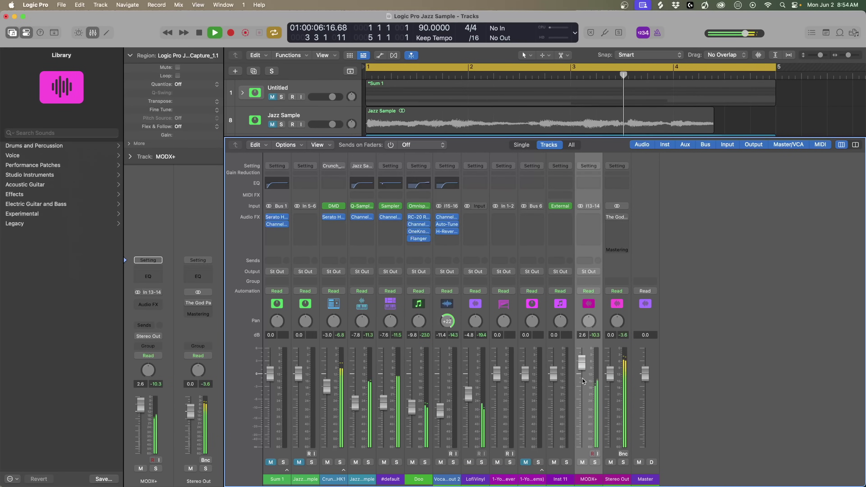
key(space)
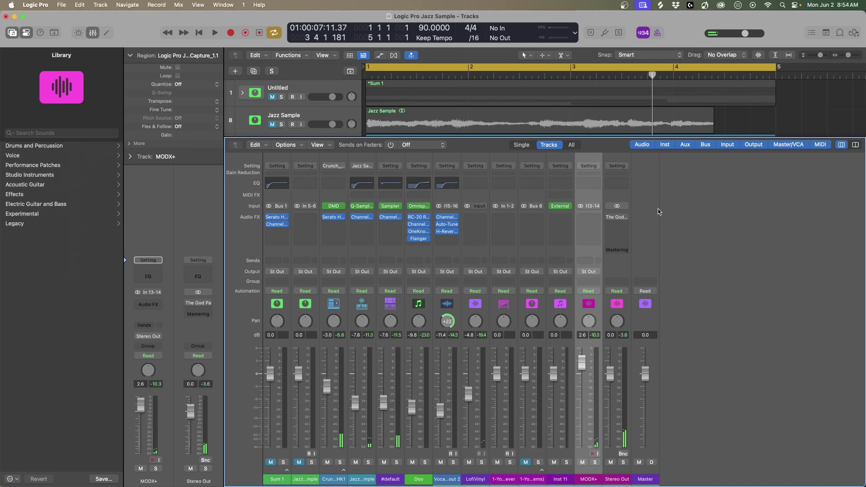
mouse_move(610, 217)
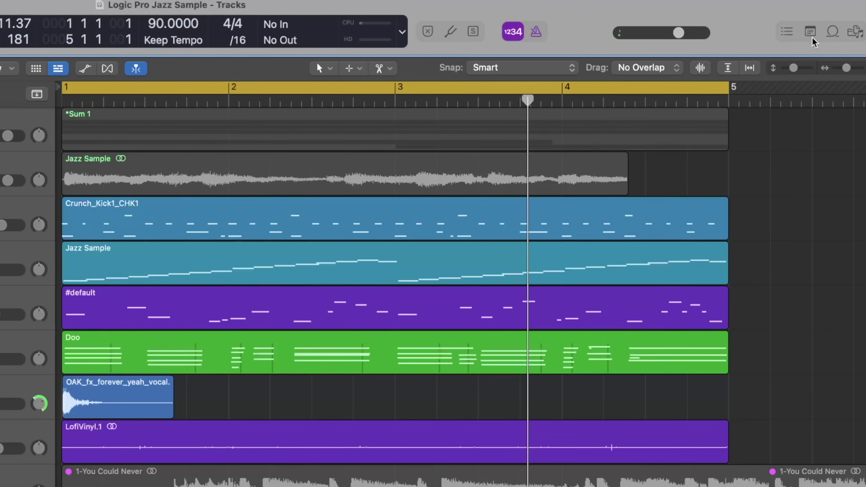
- Replace the project note's old text with 'Feeling real good, I wish they understood' and select it
click(810, 32)
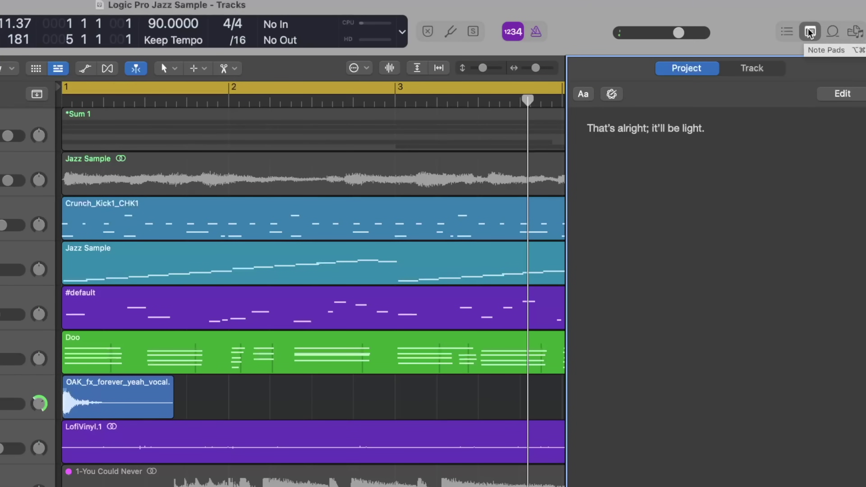
key(super+a)
key(BackSpace)
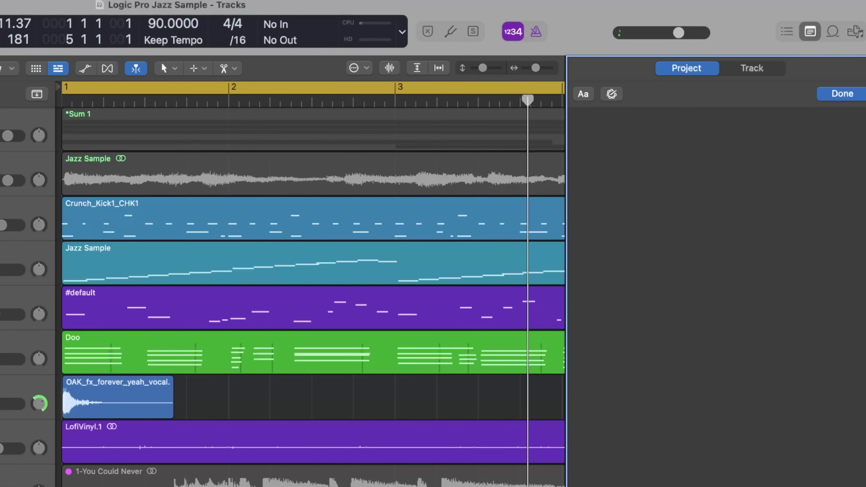
text(Feeling real good, I wish they under)
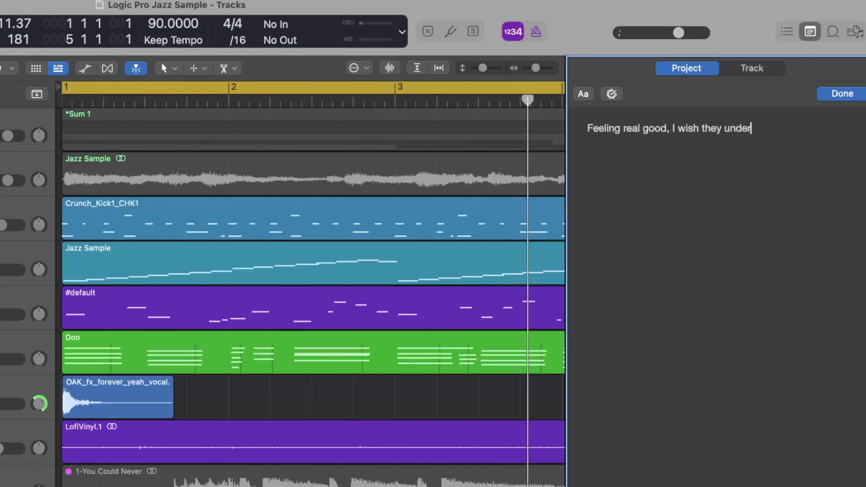
text(stood)
drag(792, 128, 587, 128)
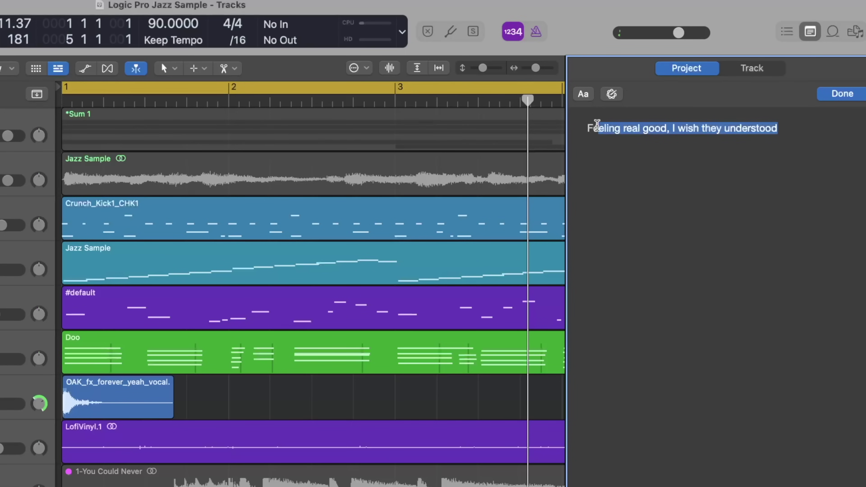
- Ask Writing Tools to compose, via ChatGPT, something from the lyric that draws the listener in
click(612, 93)
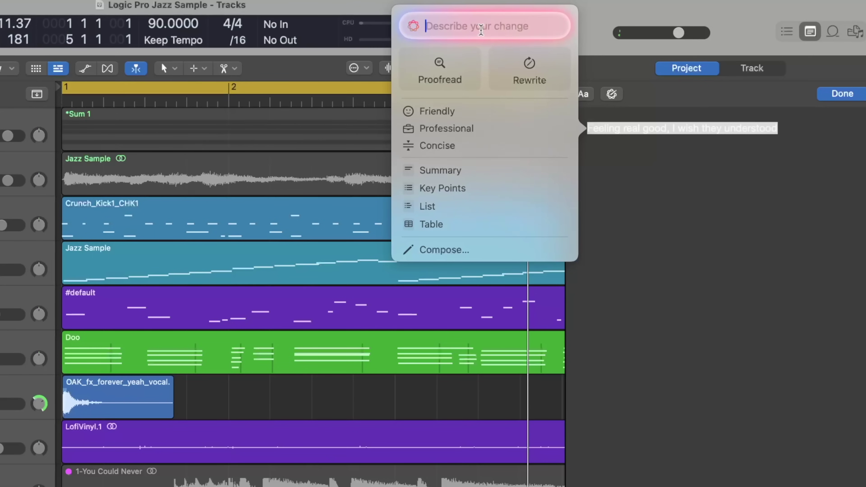
text(give some)
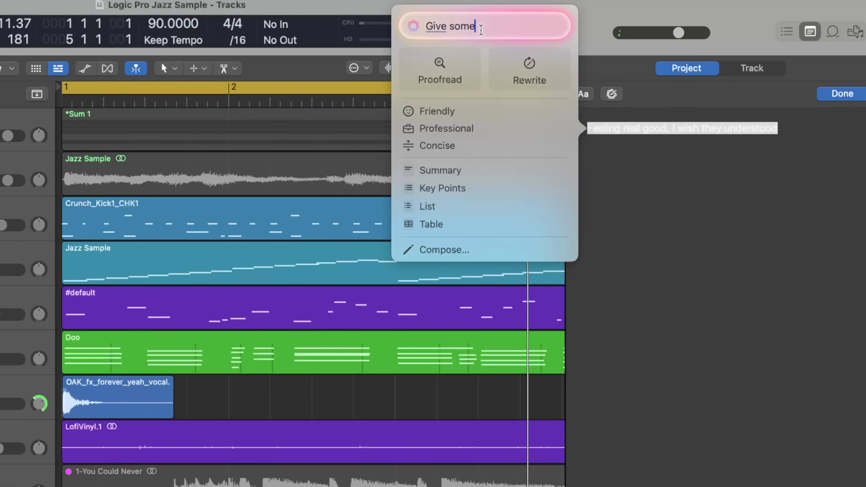
text(thing that)
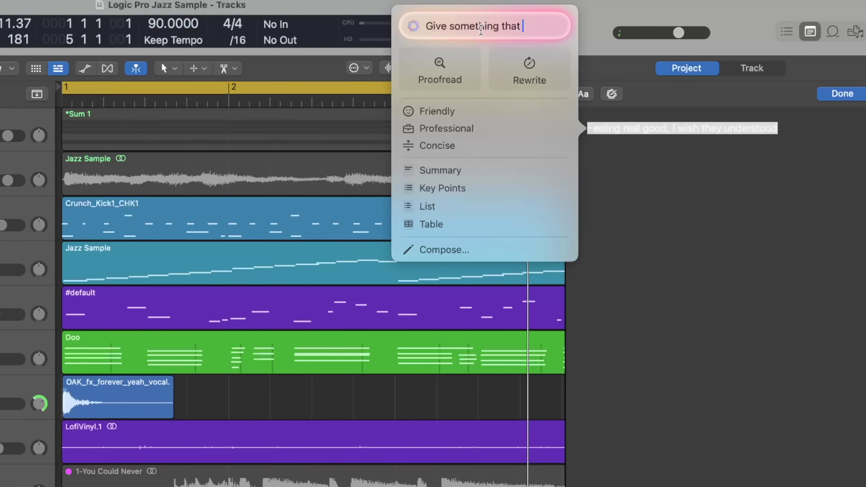
text( draws the )
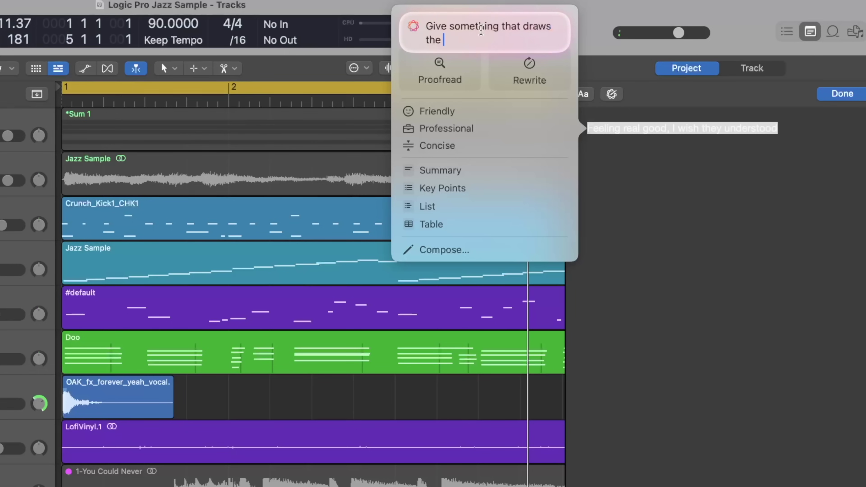
text(liste in)
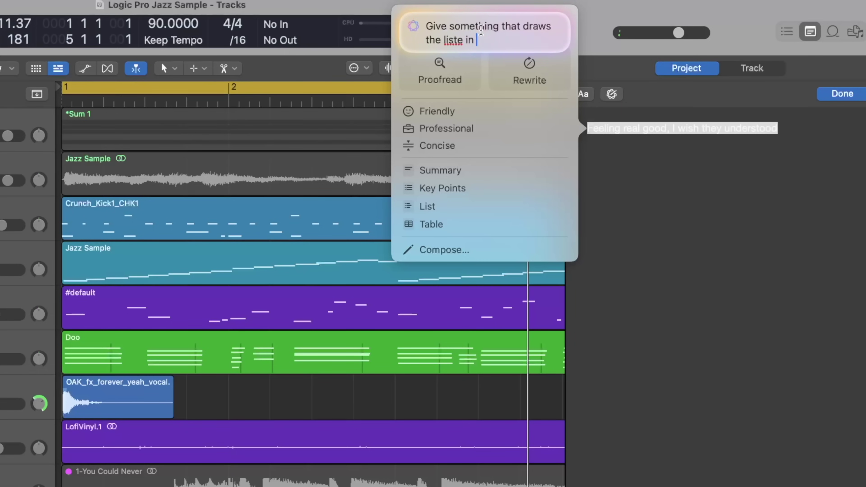
key(Return)
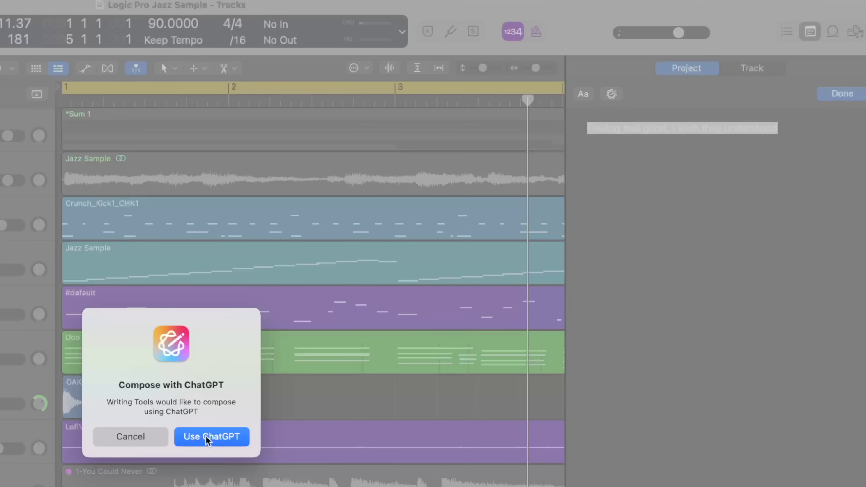
click(207, 438)
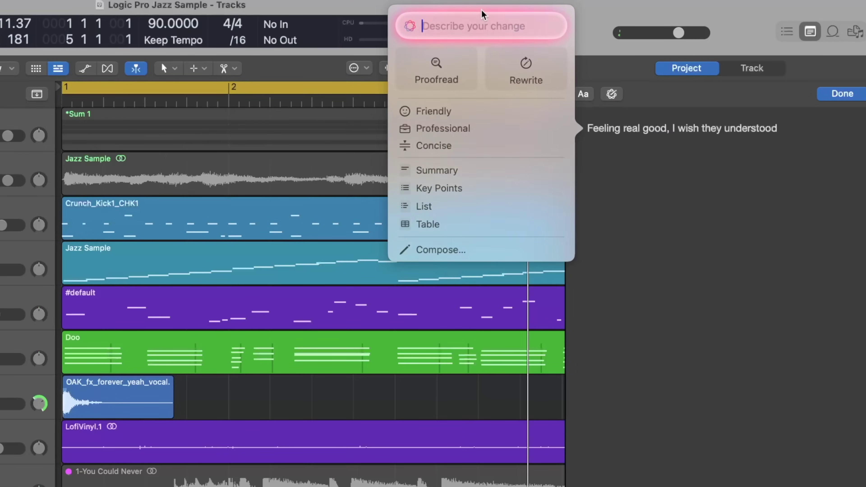
- Request a dope, warm and fuzzy chord progression in the key of C
text(Give a dope chord)
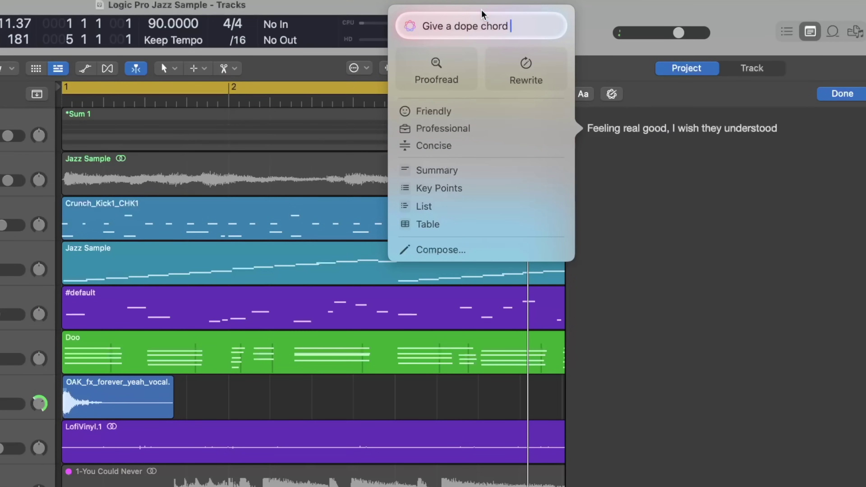
text( progression in t)
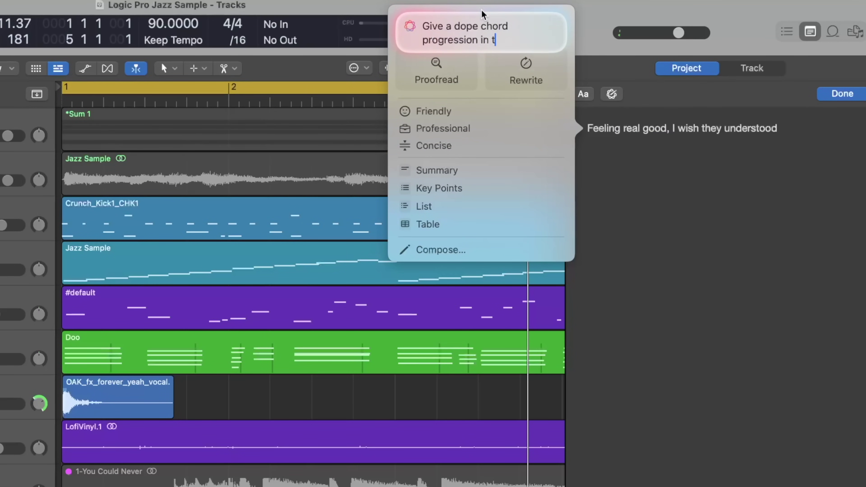
text(he key of )
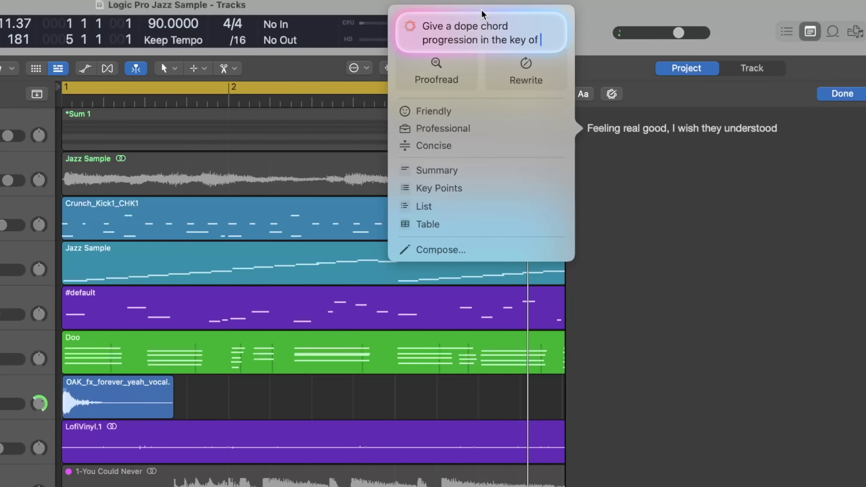
text(c that )
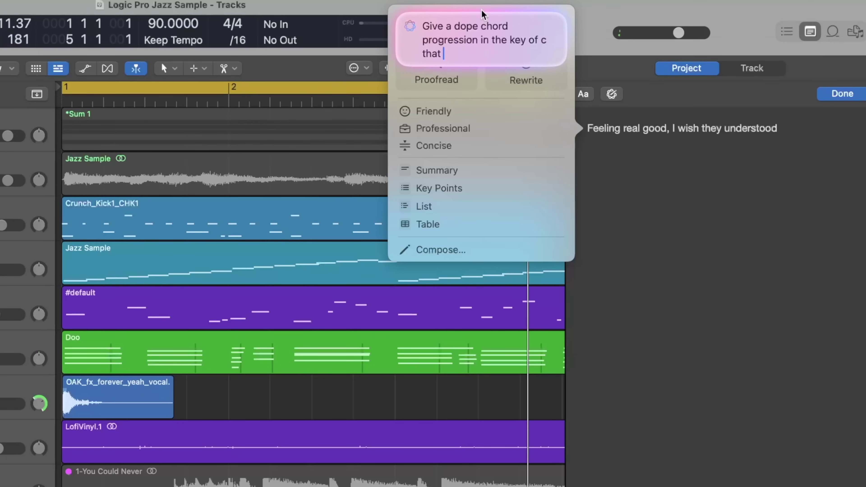
text(feels warm and fuzzy)
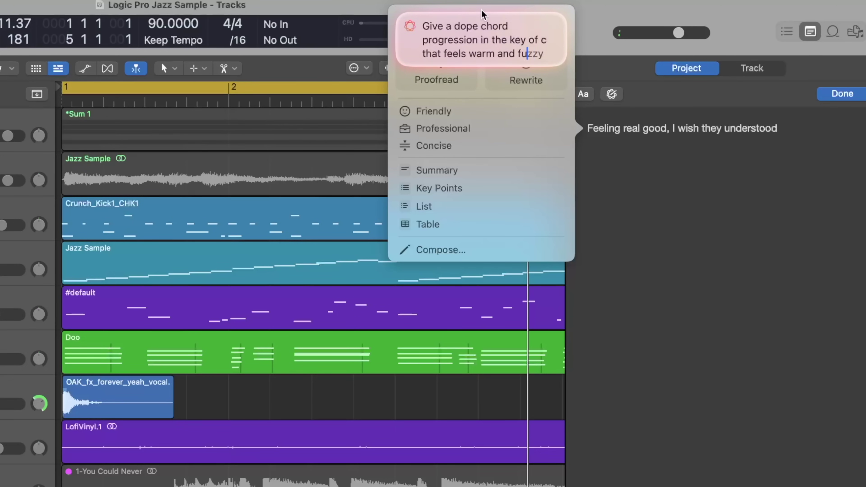
key(Return)
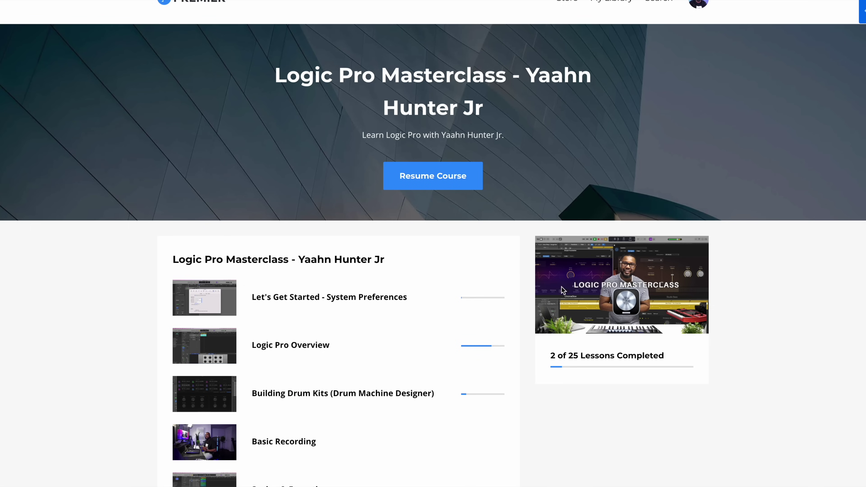
- Scroll down the Masterclass course page and lesson playlist toward the Community feed
scroll(562, 287, down, 3)
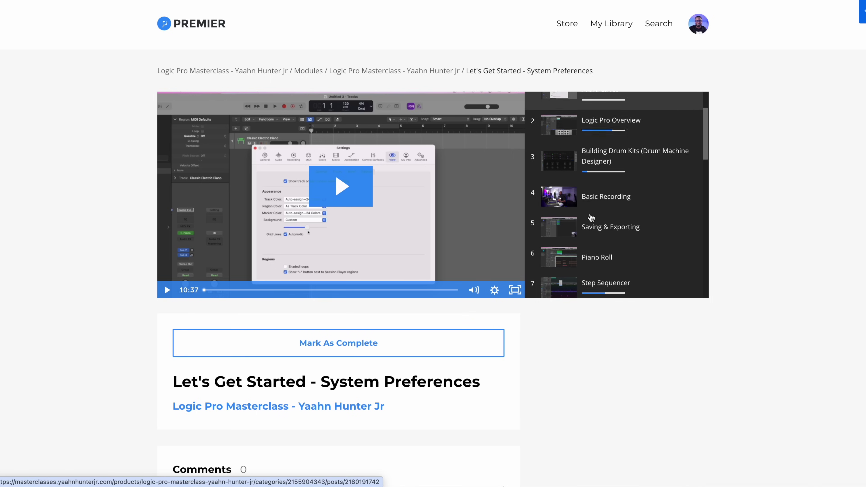
scroll(591, 218, down, 5)
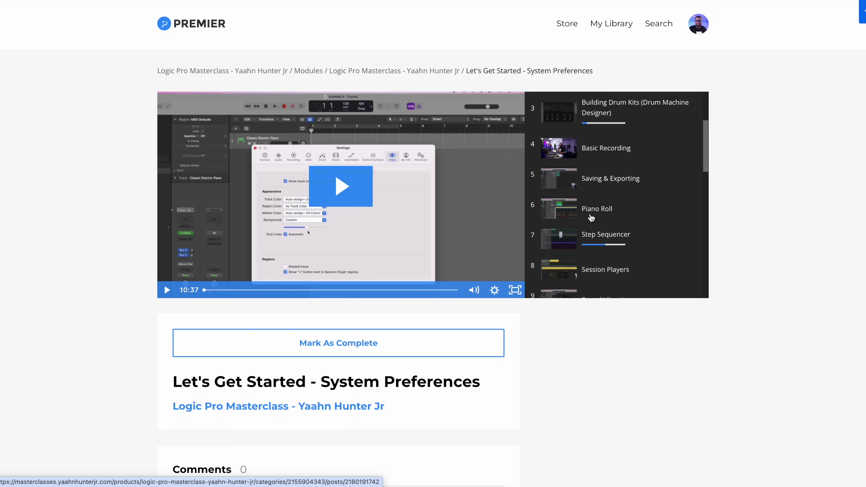
scroll(591, 217, down, 5)
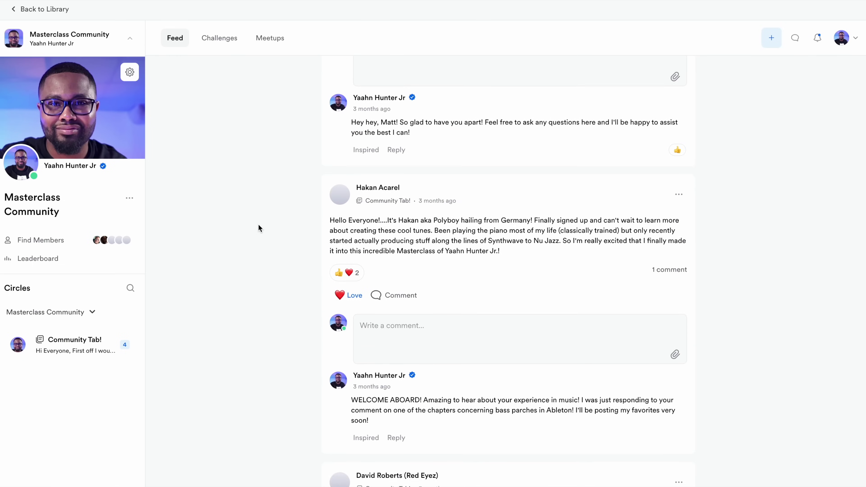
- Scroll down the Community feed to the instructor's Producer Tag chapter announcement
scroll(258, 225, down, 20)
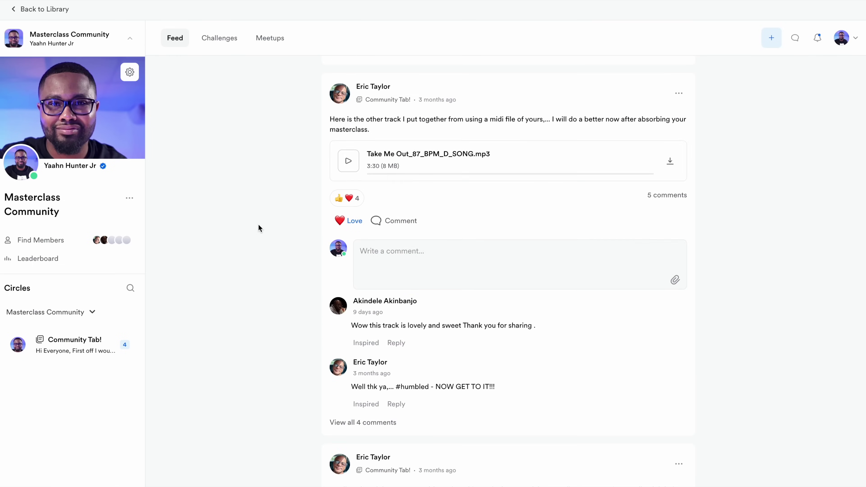
scroll(259, 225, down, 20)
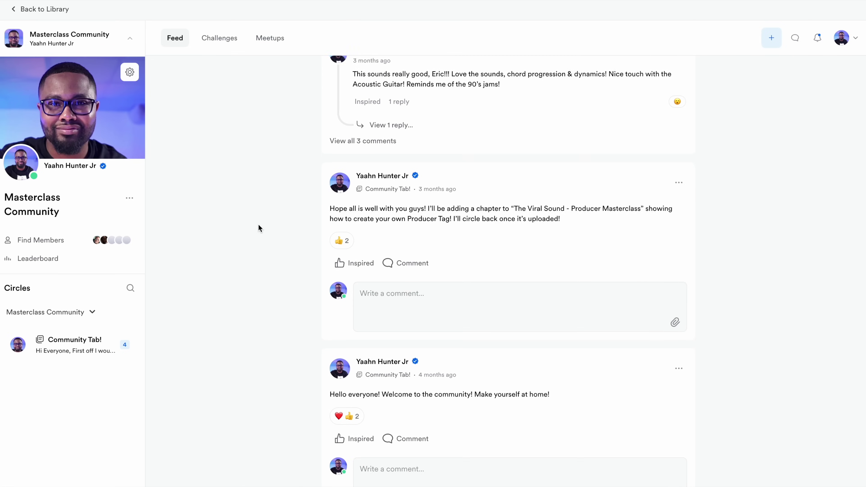
scroll(259, 226, down, 20)
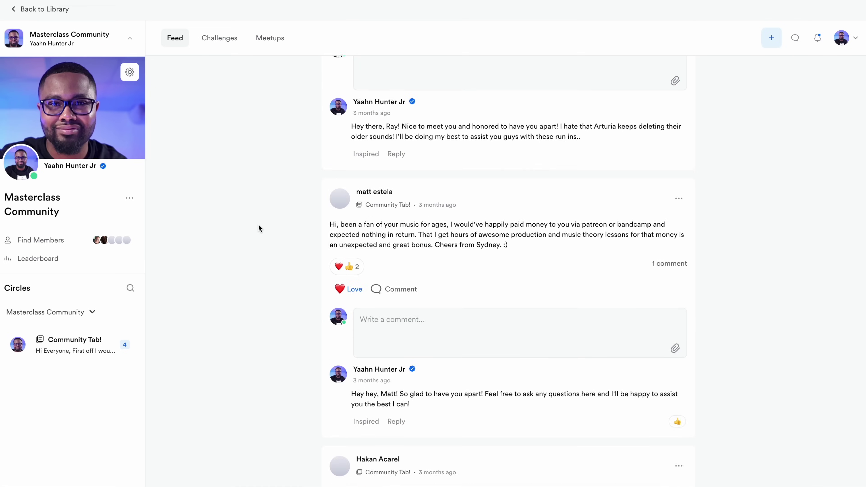